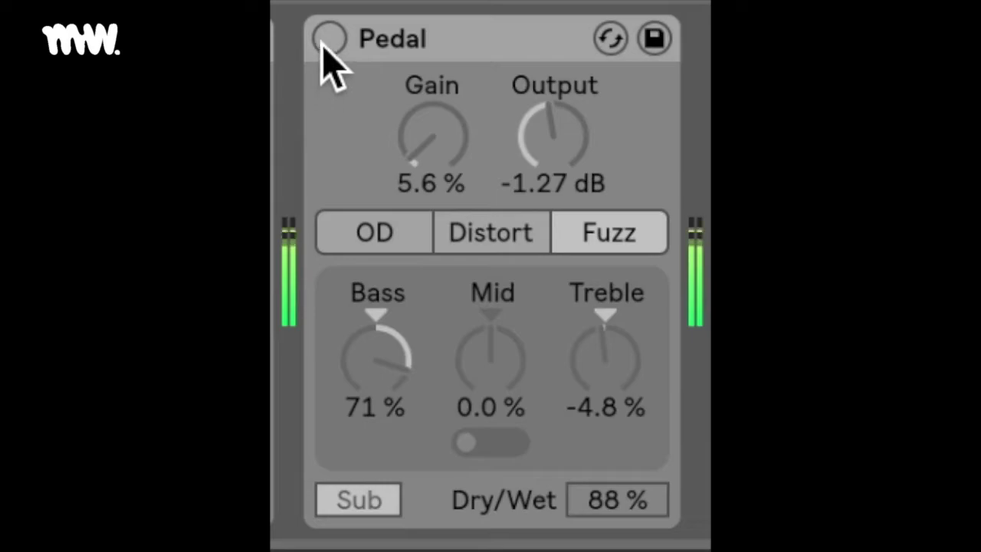
- Turn on the Pedal effect and raise its Gain to 21 %
click(330, 38)
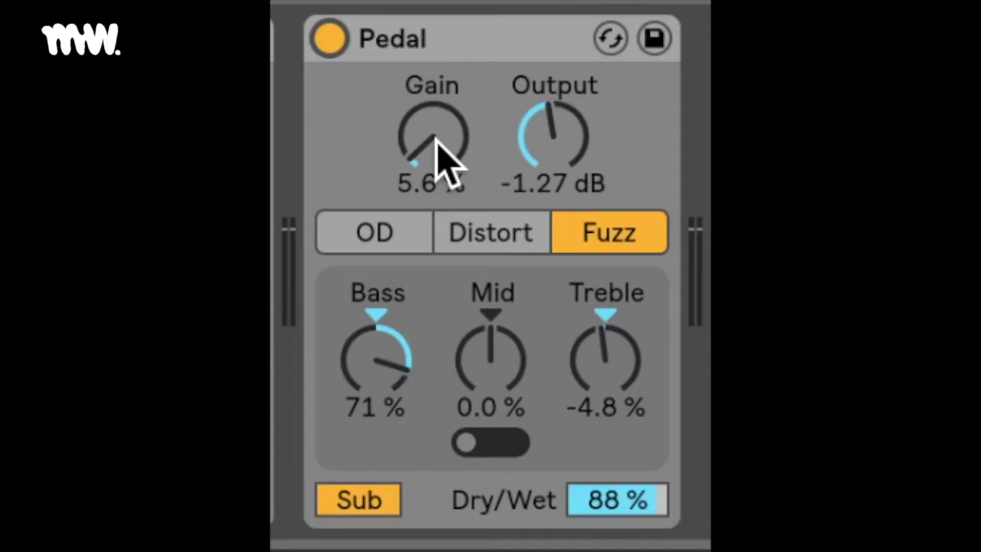
drag(443, 161, 475, 149)
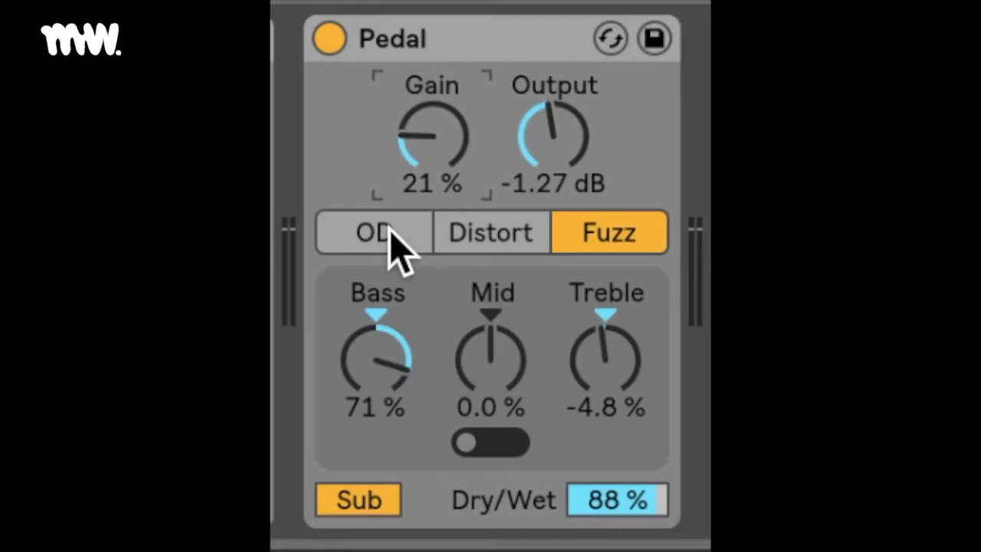
- Compare the OD, Distort and Fuzz distortion types repeatedly and leave the effect set to OD
click(389, 228)
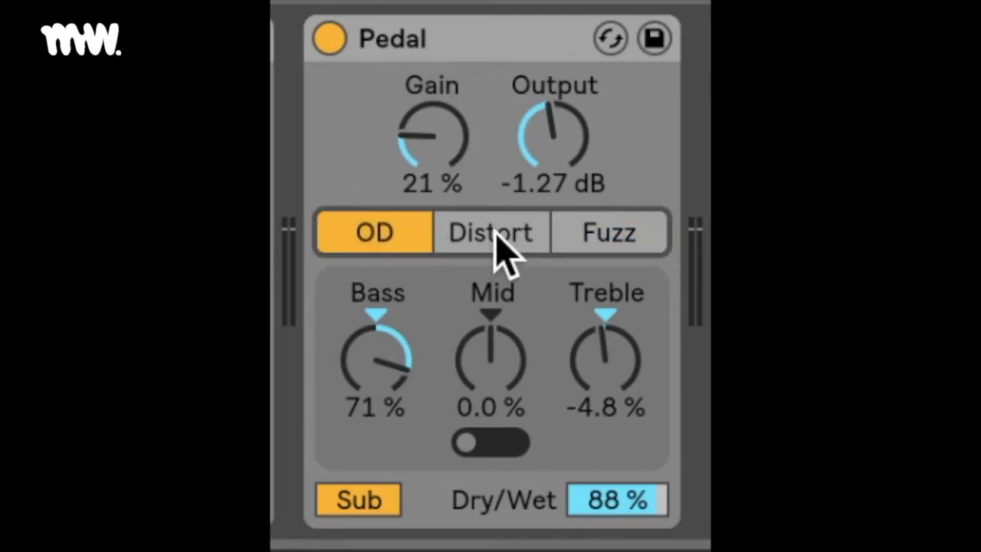
click(498, 229)
click(557, 240)
click(393, 227)
click(480, 232)
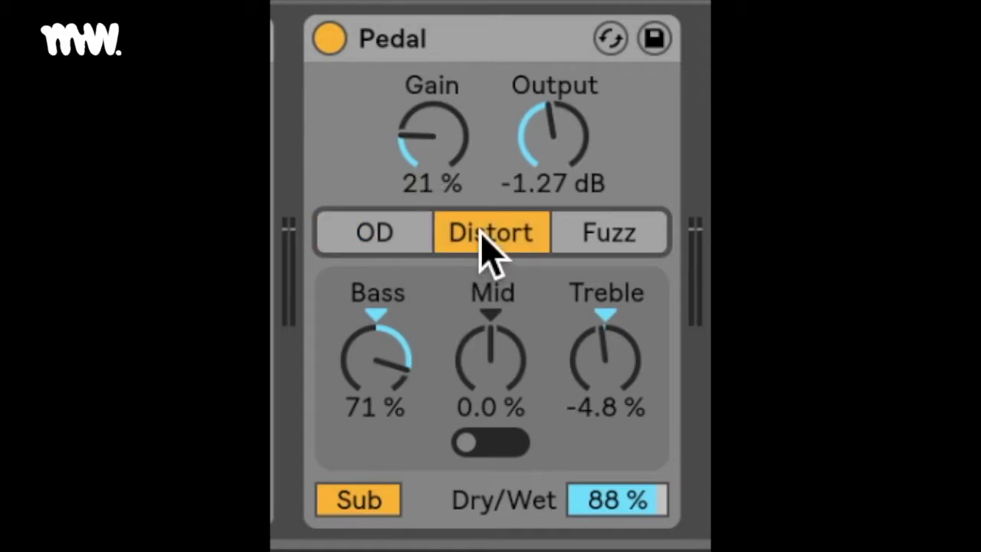
click(593, 238)
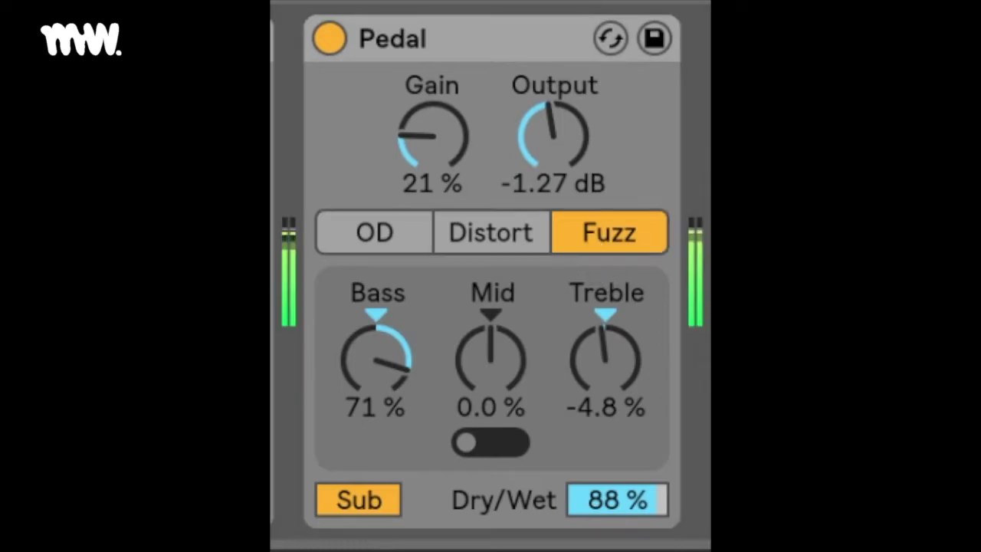
click(502, 232)
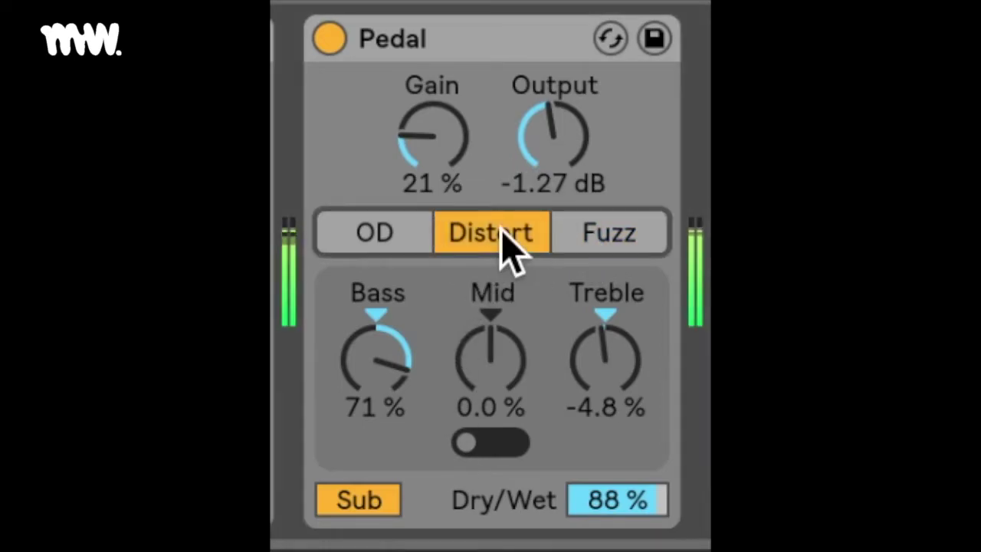
click(376, 232)
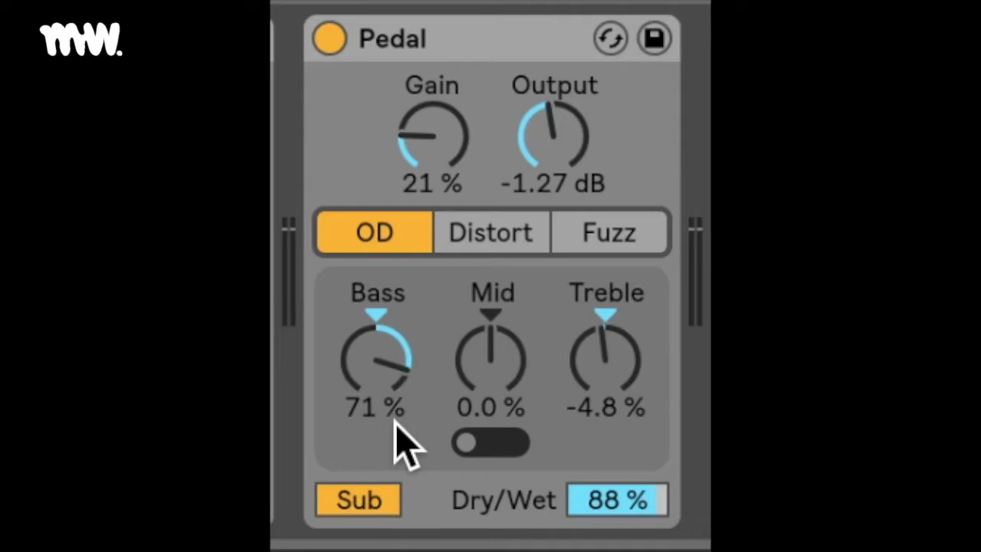
- Set Bass to 22 % and Mid to 59 %, with the Mid frequency switch at its highest setting
drag(387, 368, 457, 439)
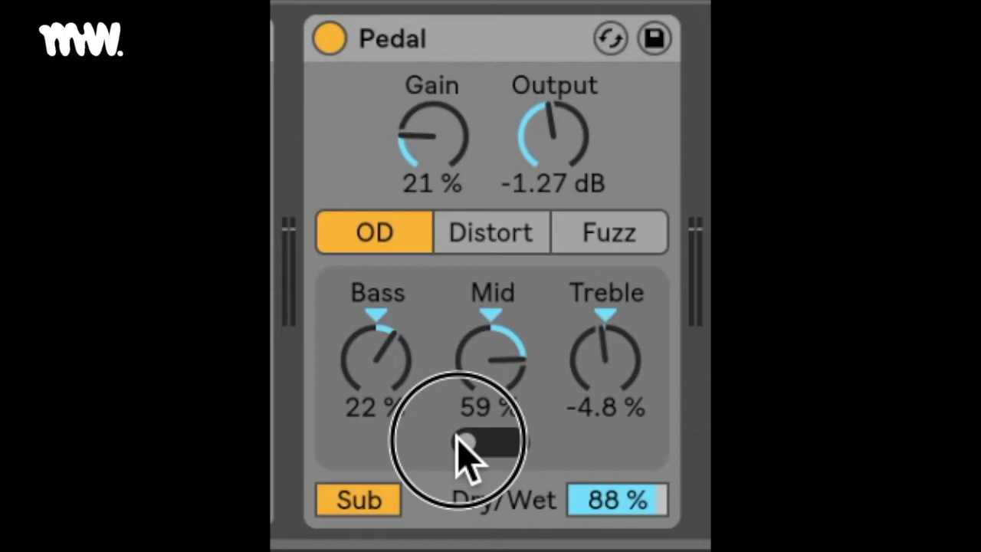
drag(457, 437, 484, 437)
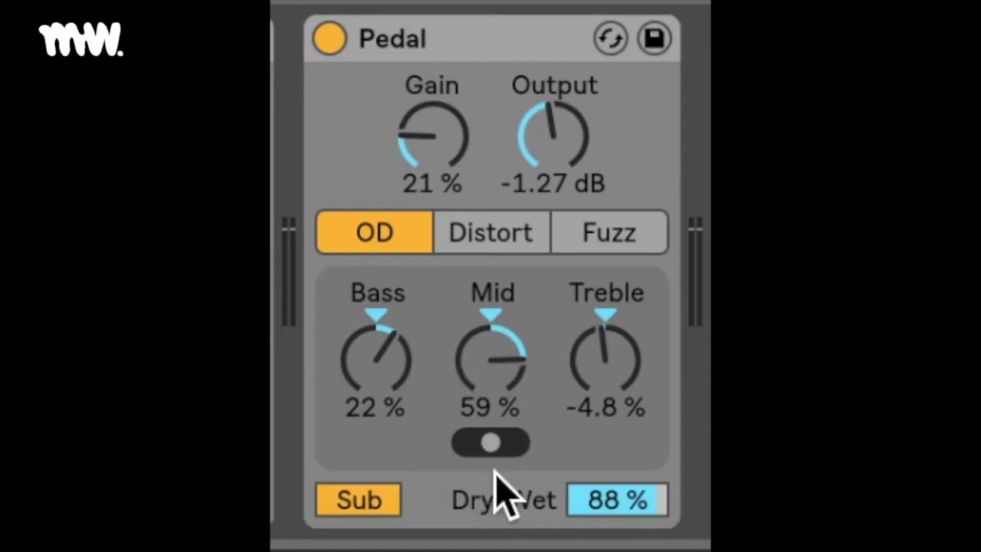
drag(492, 442, 586, 446)
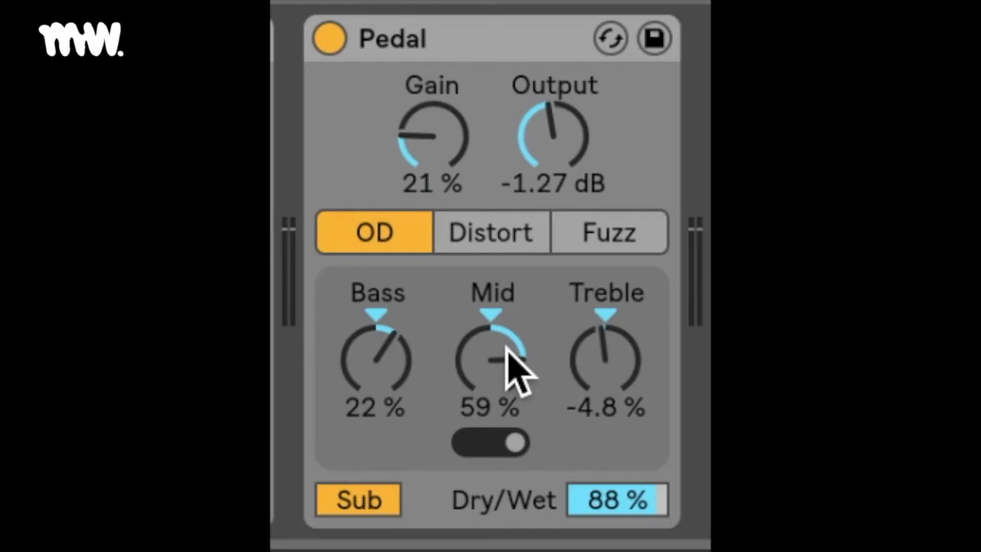
- Sweep the Mid level up to 100 % and bring it back down to 17 %
mouse_move(488, 357)
mouse_down()
mouse_move(489, 414)
mouse_move(499, 368)
mouse_up()
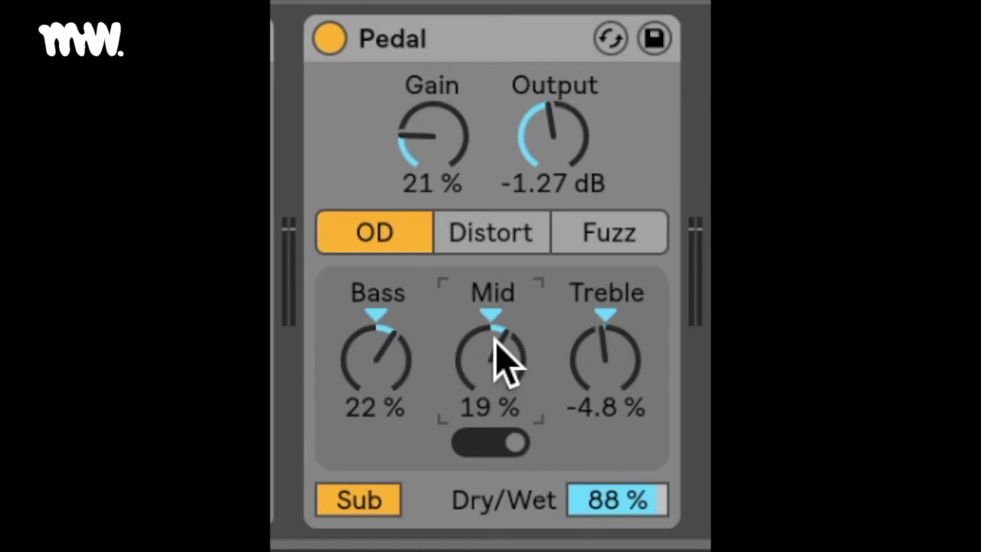
drag(502, 361, 502, 238)
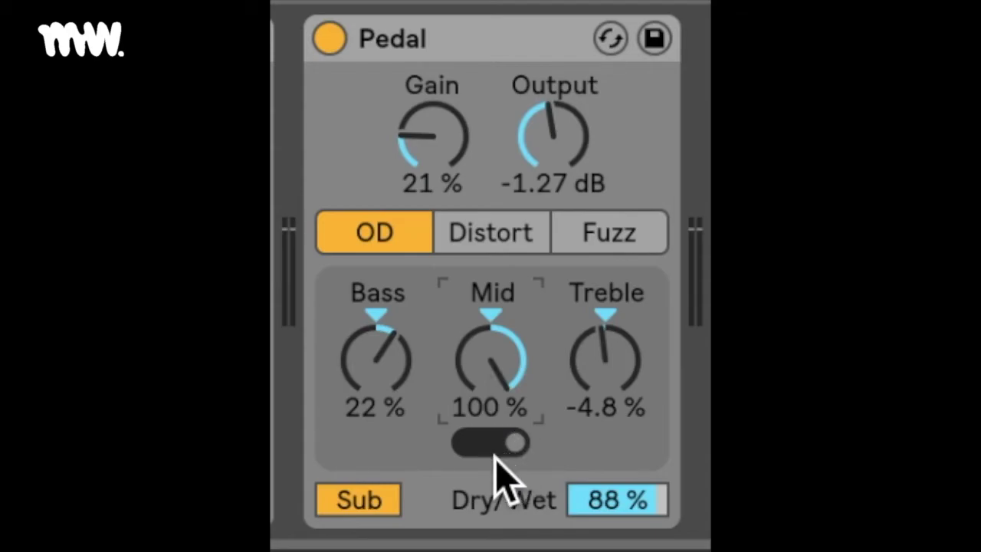
mouse_move(490, 356)
mouse_down()
mouse_move(490, 456)
mouse_move(491, 356)
mouse_move(490, 437)
mouse_move(491, 375)
mouse_up()
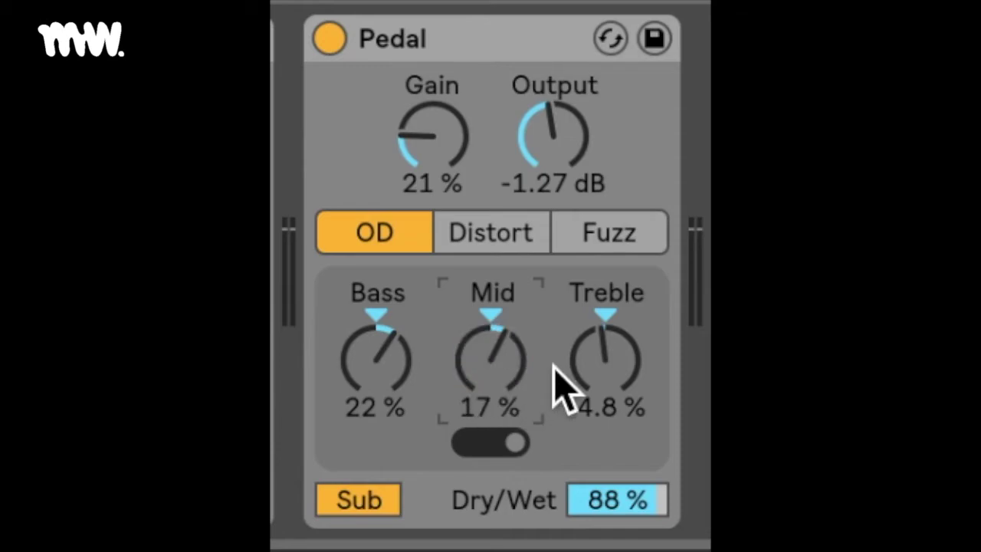
- Raise the Treble level to 100 %
click(620, 358)
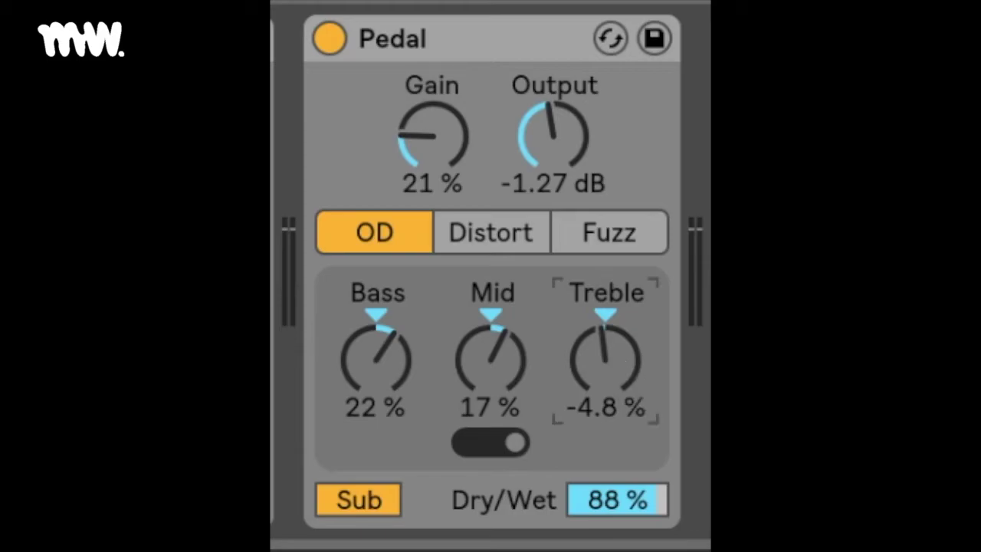
drag(621, 358, 621, 299)
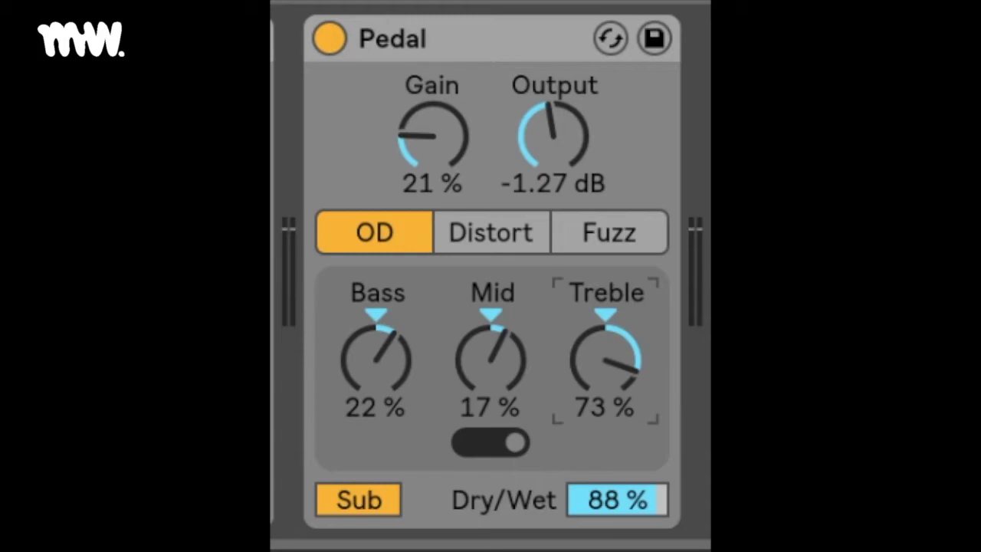
scroll(627, 379, up, 5)
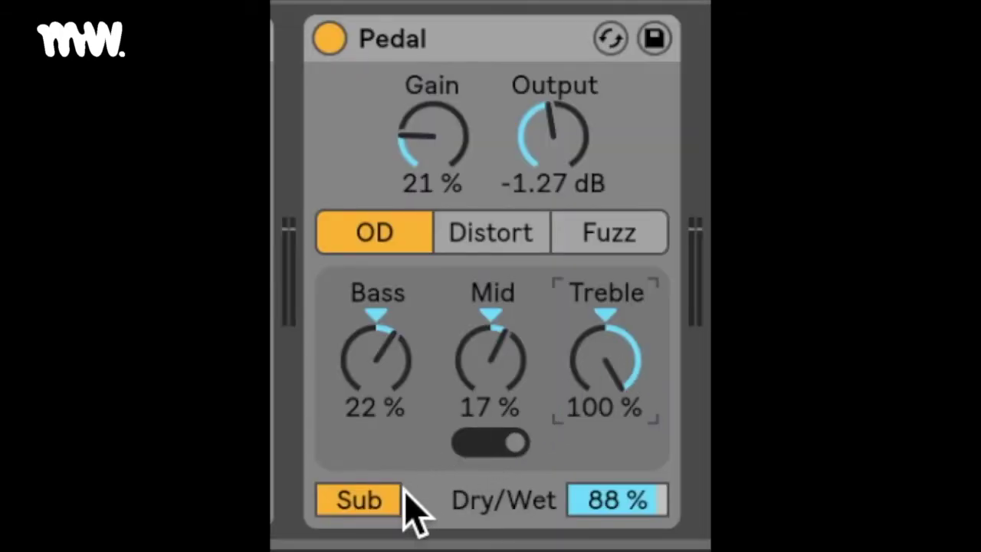
- Toggle the Sub option off and on repeatedly, leaving it enabled
click(372, 500)
click(374, 498)
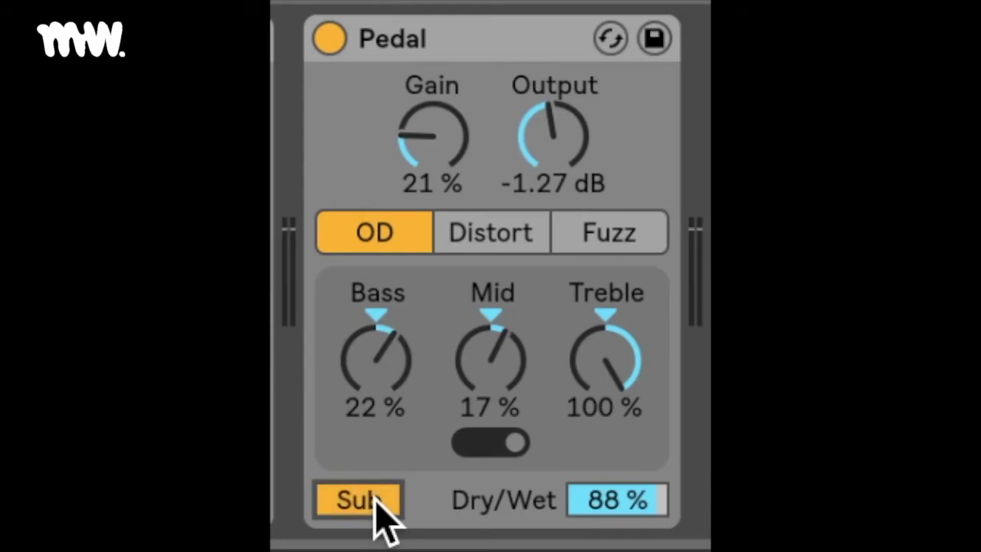
click(374, 500)
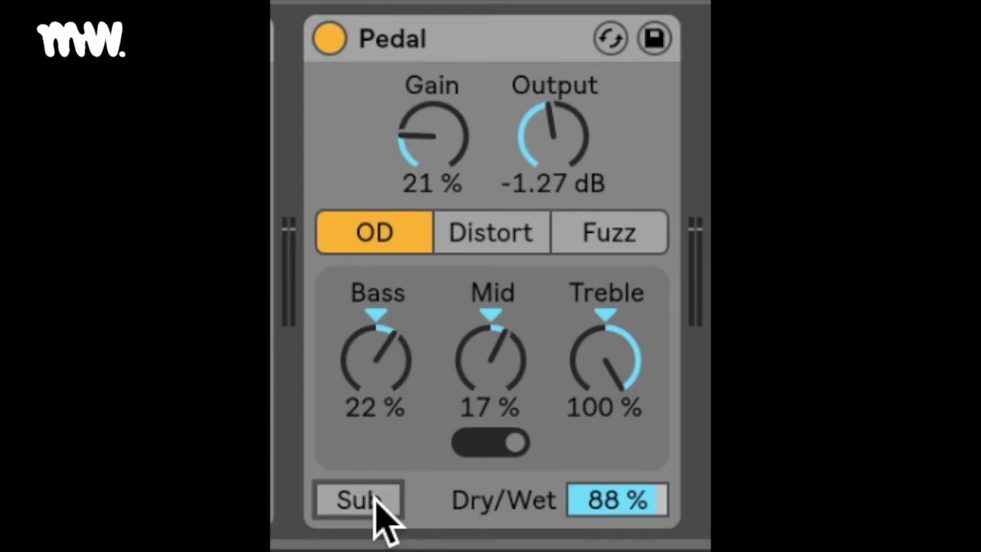
click(374, 500)
- Sweep Bass to 62 % and down to -100 %, turn Sub off, and finish with Bass at 100 %
drag(420, 329, 421, 268)
drag(383, 359, 383, 361)
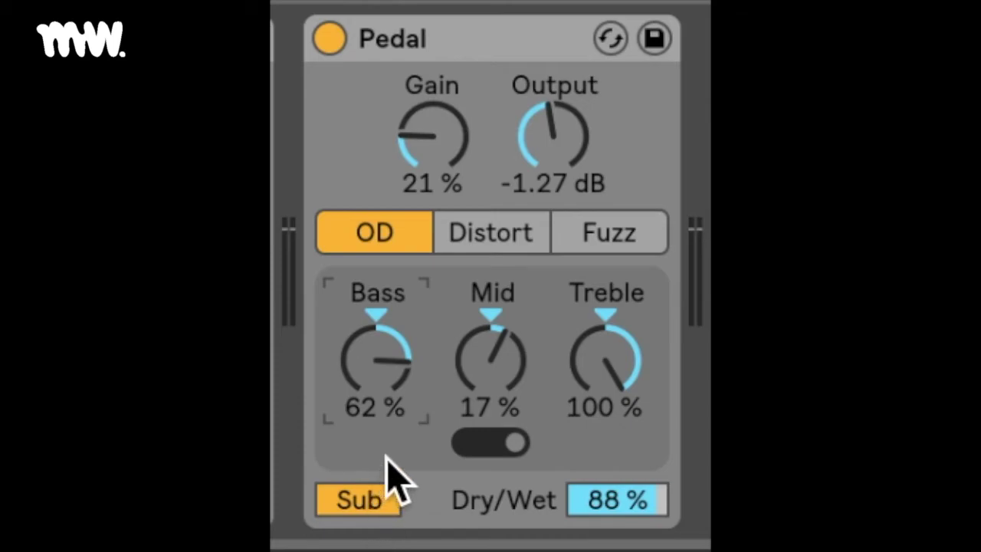
drag(387, 345, 388, 444)
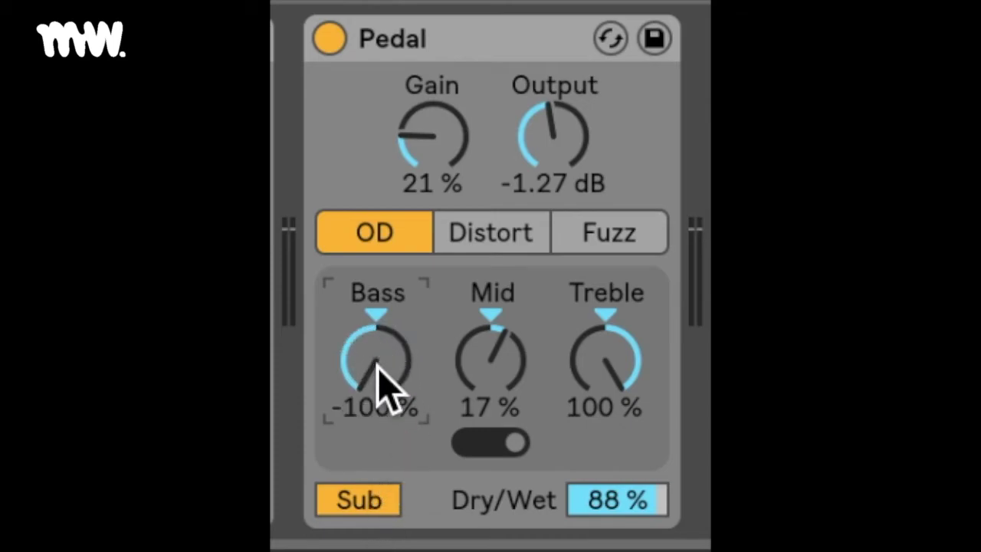
click(358, 499)
drag(373, 361, 372, 238)
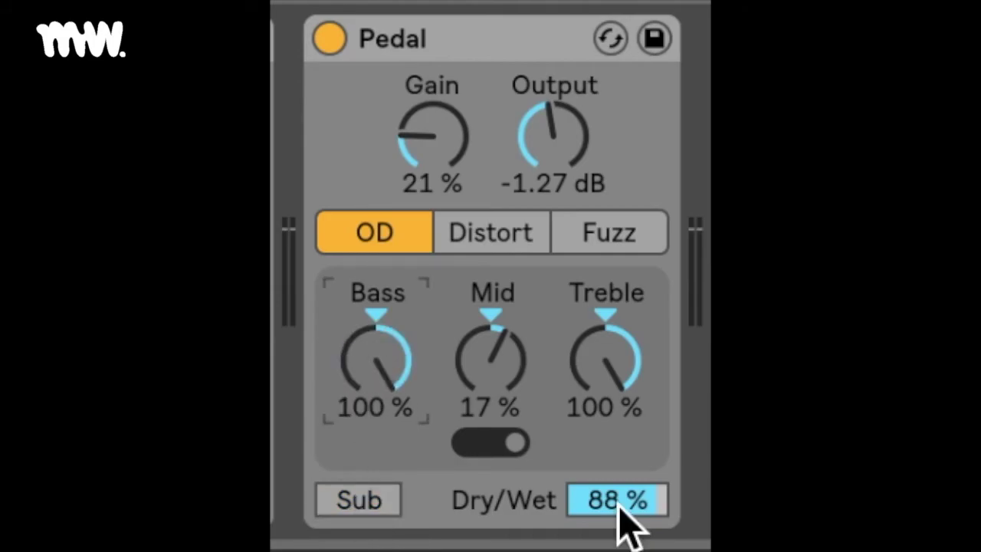
- Raise the Dry/Wet mix to 100 %
mouse_move(617, 502)
mouse_down()
mouse_move(617, 548)
mouse_move(617, 493)
mouse_up()
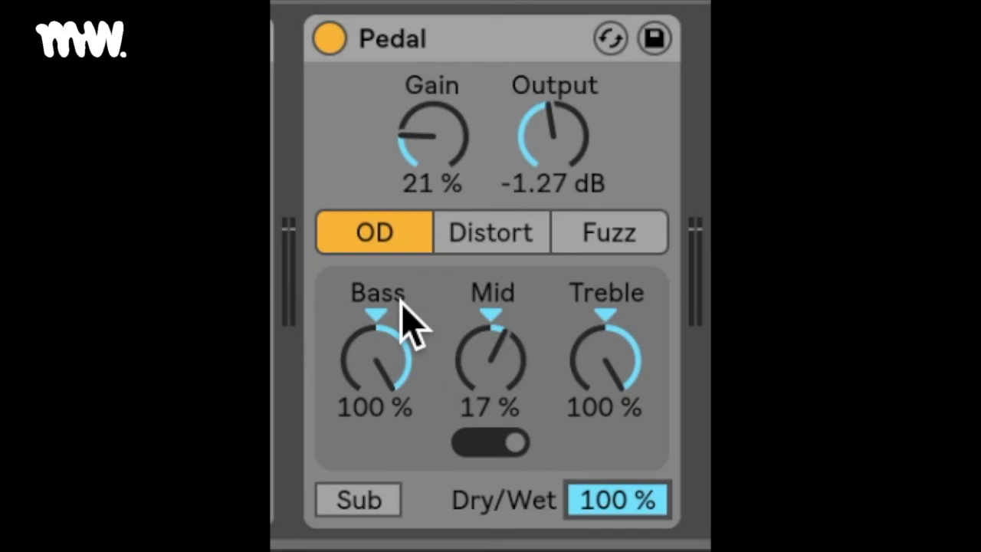
- Set the Mid frequency switch to its middle setting and lower Treble to -100 %
click(491, 443)
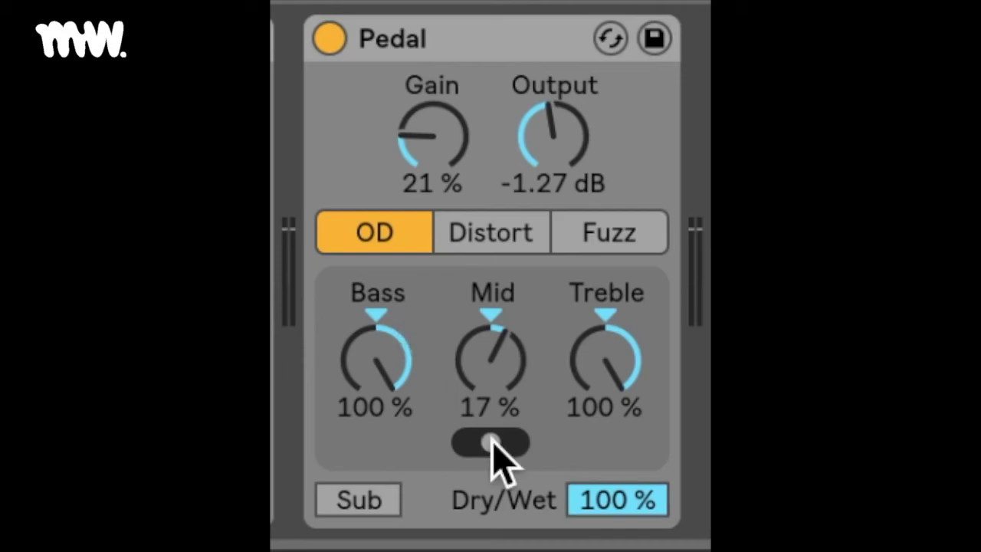
drag(604, 329, 603, 430)
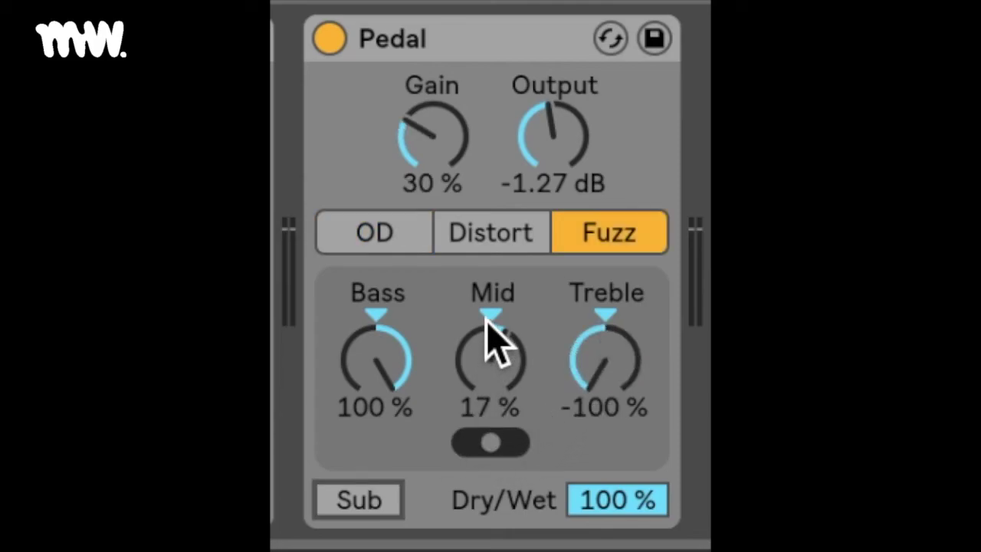